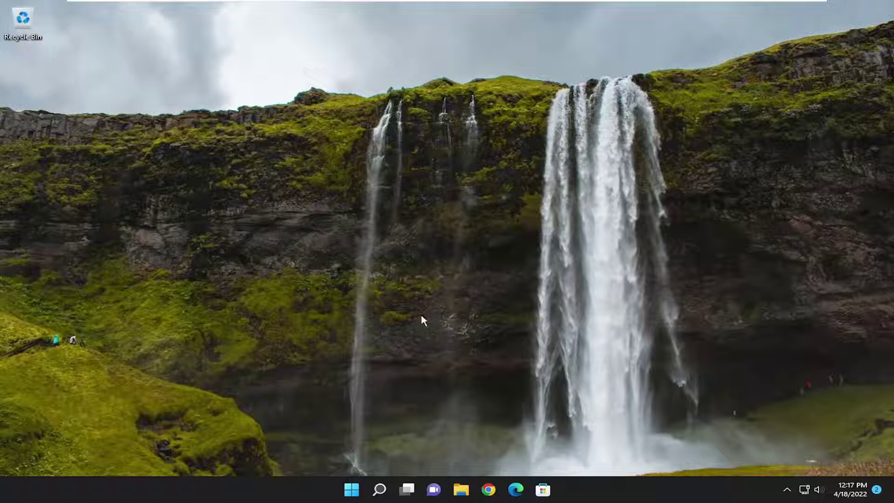
- Search 'troubleshoot' and go to Troubleshoot settings' Other troubleshooters list
click(379, 490)
text(t)
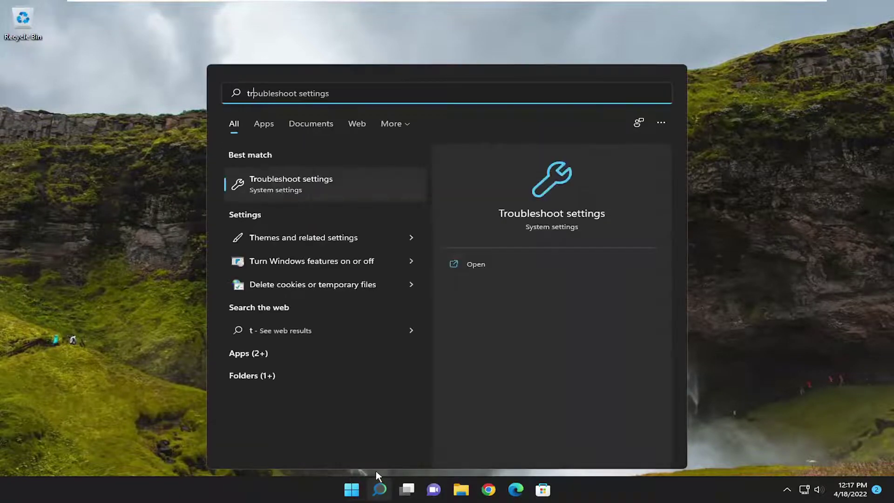
text(roubleshoot)
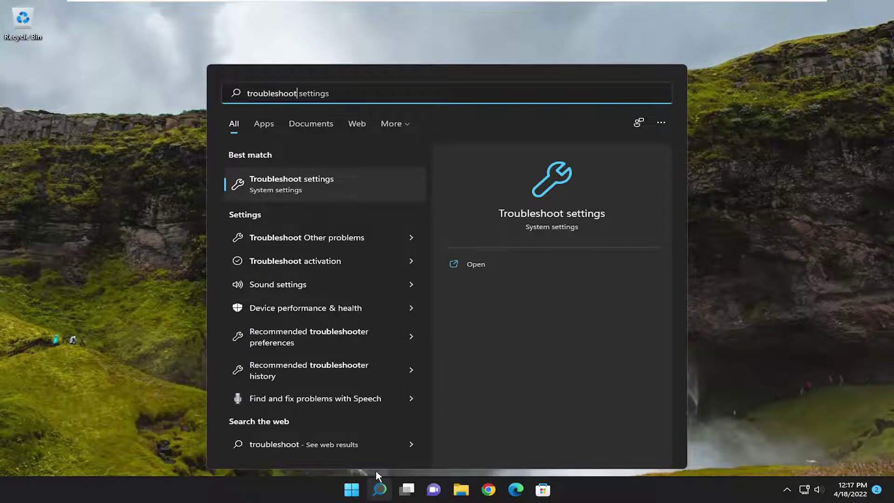
click(283, 183)
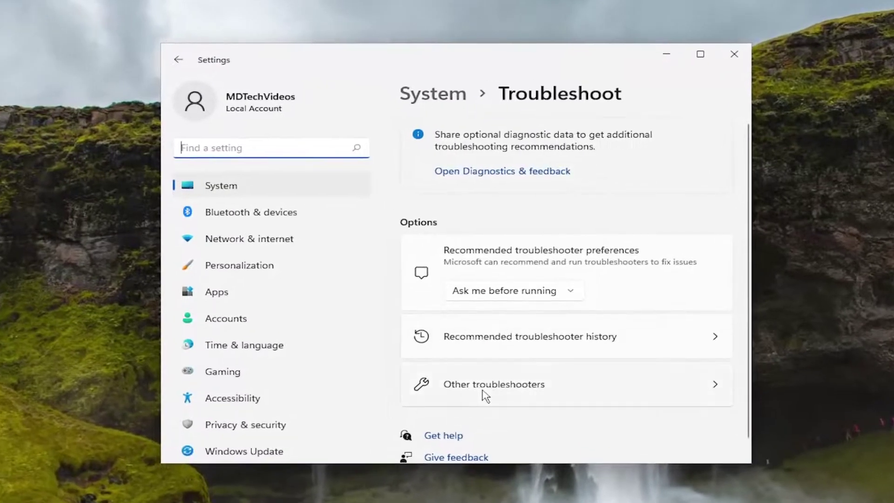
click(503, 348)
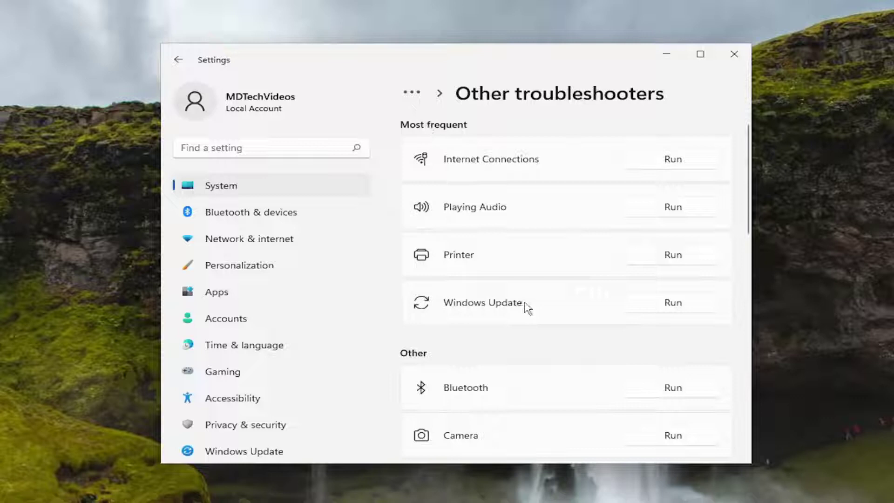
- Run the Windows Update troubleshooter, dismiss its report, and close Settings
click(671, 305)
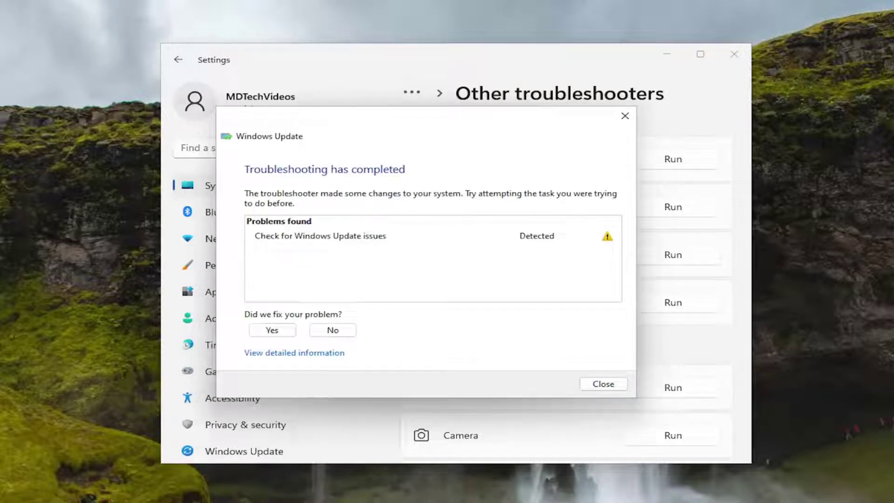
click(610, 382)
click(741, 54)
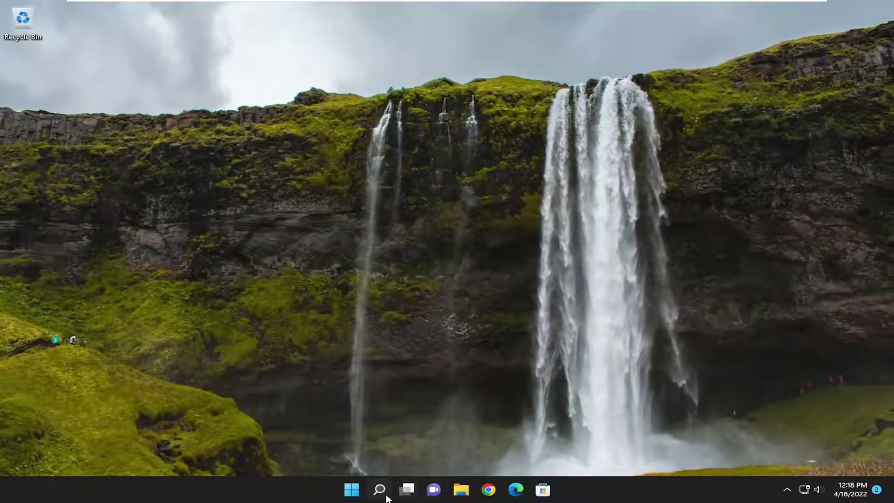
- Search 'cmd' and launch Command Prompt as administrator, approving the UAC prompt
click(381, 493)
text(cmd)
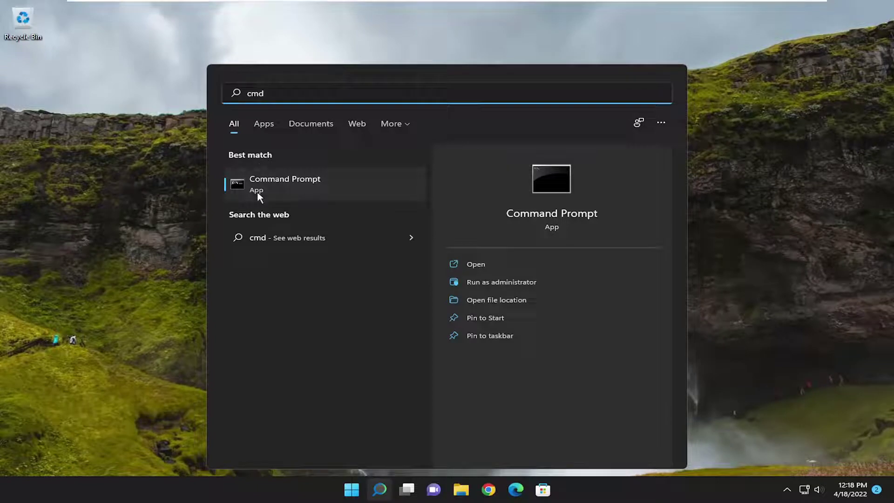
click(267, 183)
right_click(267, 182)
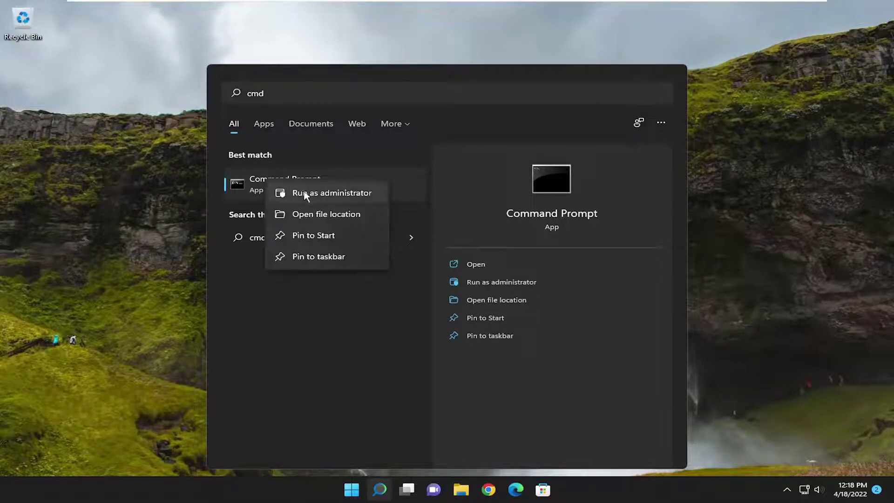
click(305, 194)
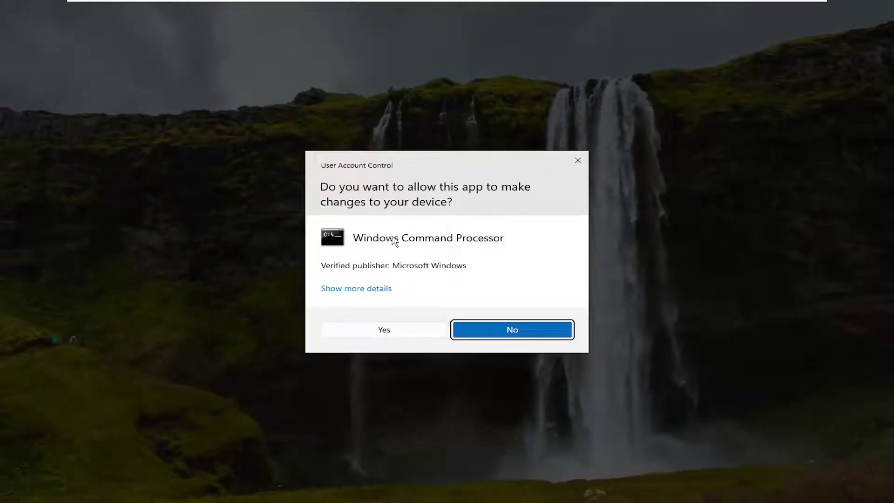
click(392, 331)
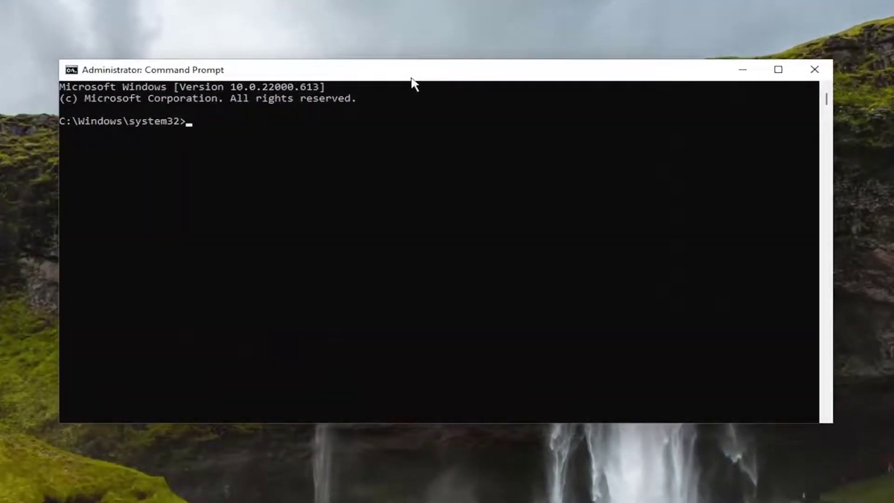
- Run sfc /scannow and let verification reach 100% with no integrity violations
text(sfc)
text( /scann)
text(ow)
key(Return)
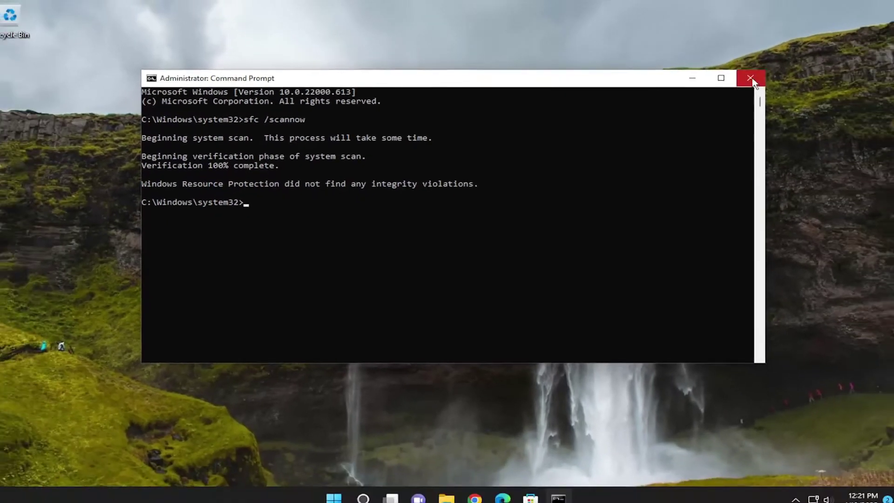
- Close Command Prompt and bring up the Start button's quick system links menu
click(751, 80)
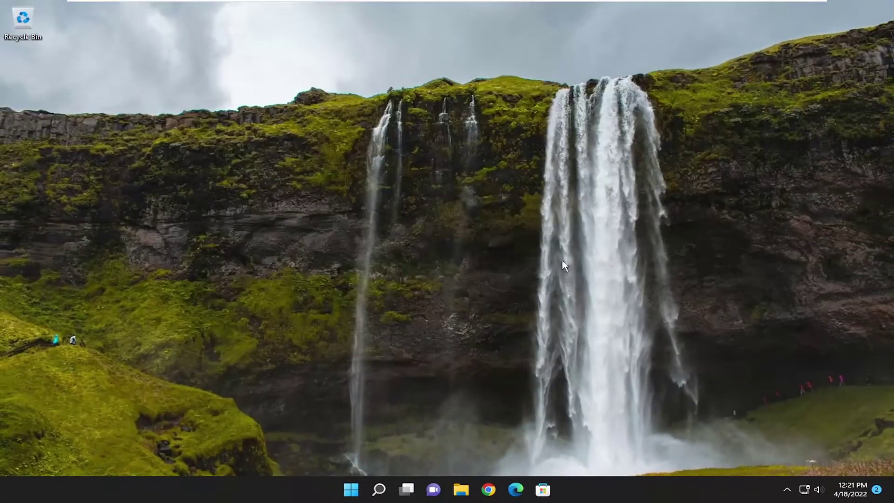
right_click(350, 490)
mouse_move(341, 445)
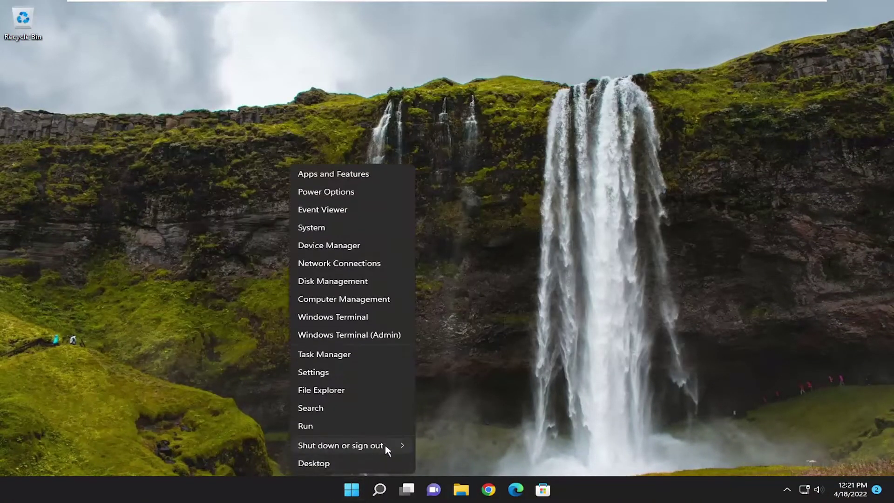